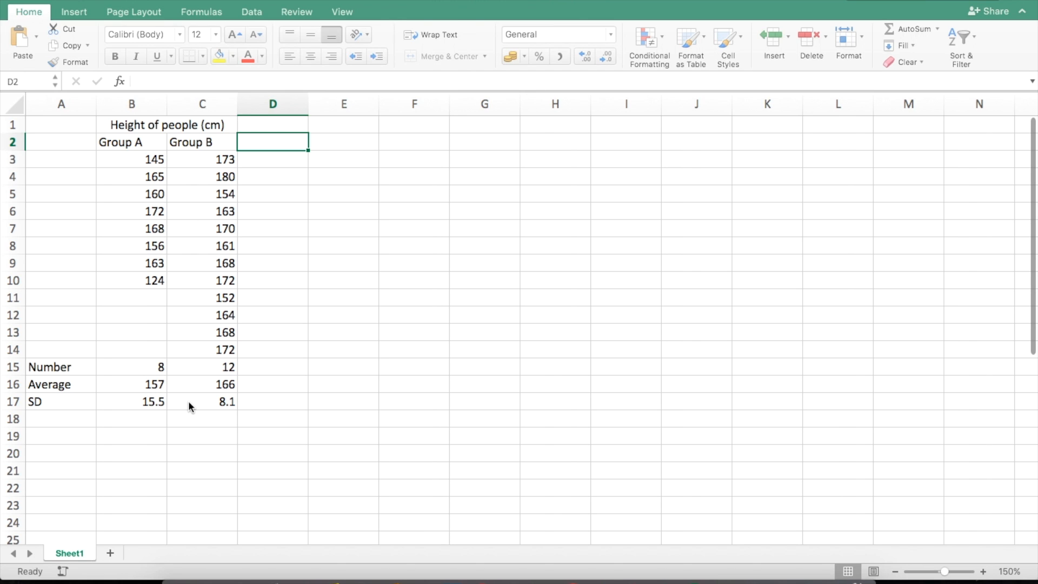
- Insert a clustered column chart from the two group averages in B16:C16
{"action": "left_click_drag", "start_coordinate": [145, 385], "coordinate": [194, 385]}
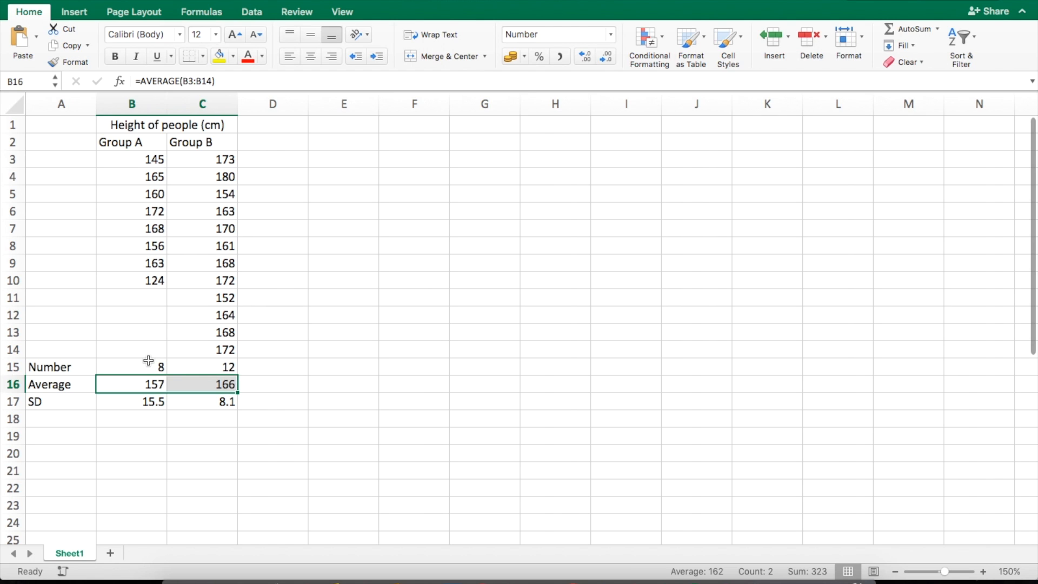
{"action": "left_click", "coordinate": [78, 13]}
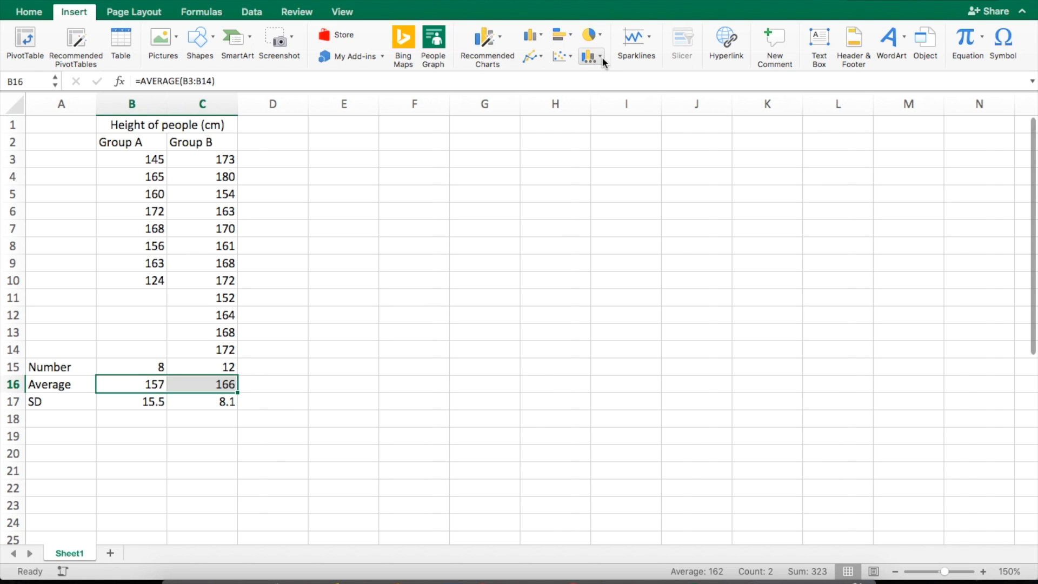
{"action": "left_click", "coordinate": [540, 40]}
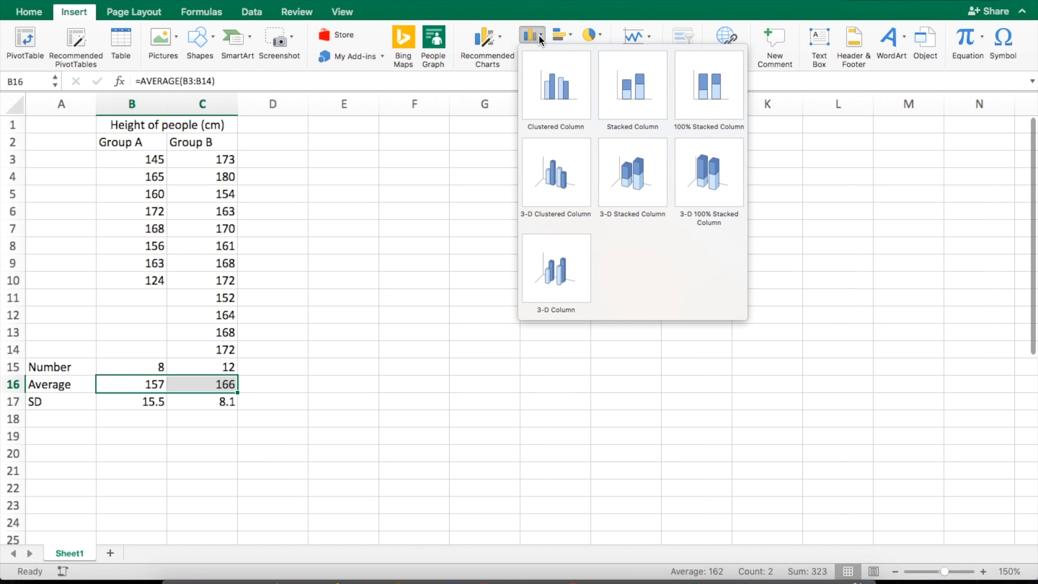
{"action": "left_click", "coordinate": [555, 86]}
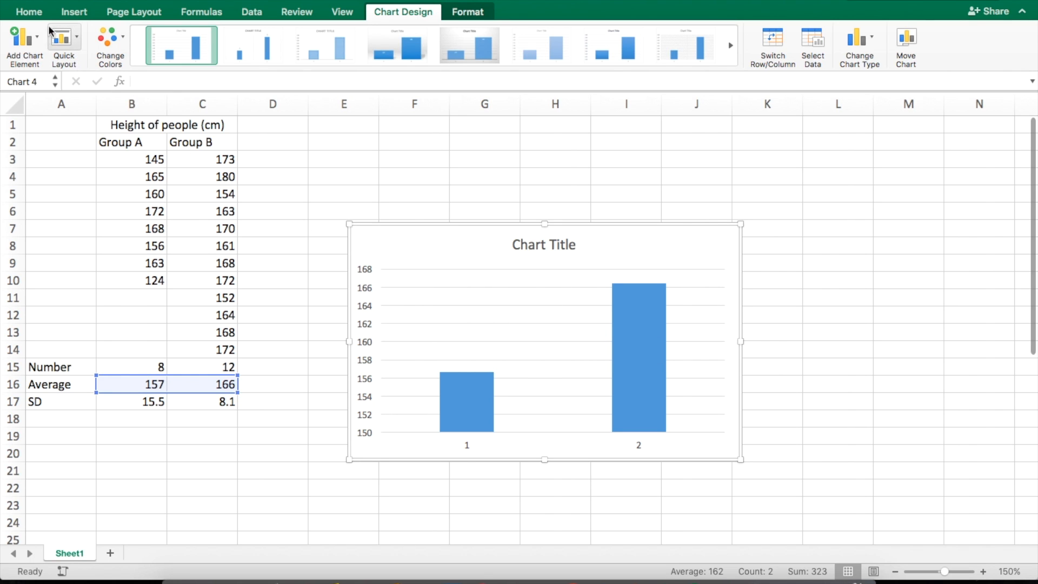
- Apply the quick chart layout with axis titles and a legend on the right, and delete its legend and horizontal axis title
{"action": "left_click", "coordinate": [78, 38]}
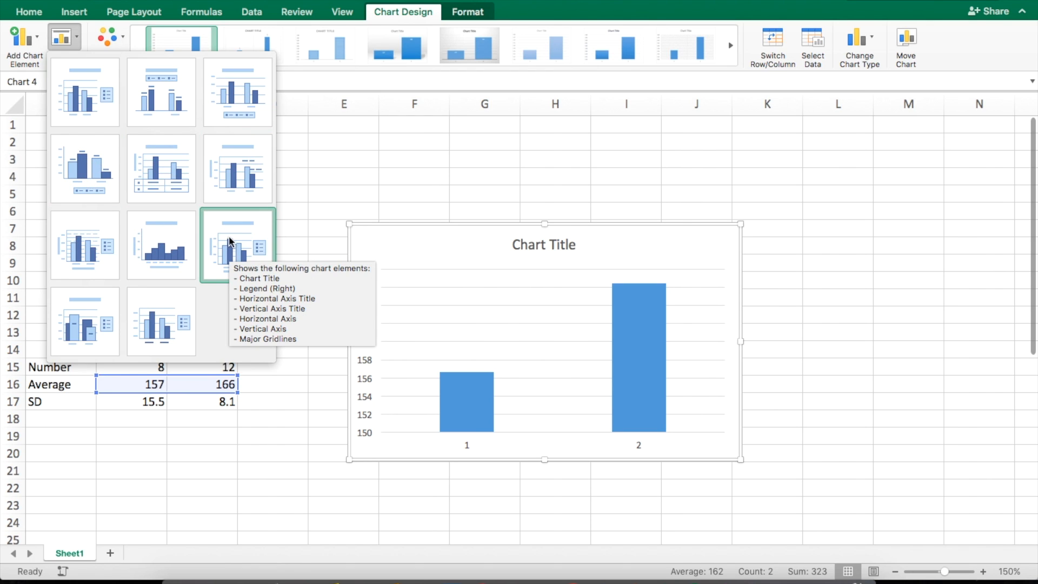
{"action": "left_click", "coordinate": [215, 229]}
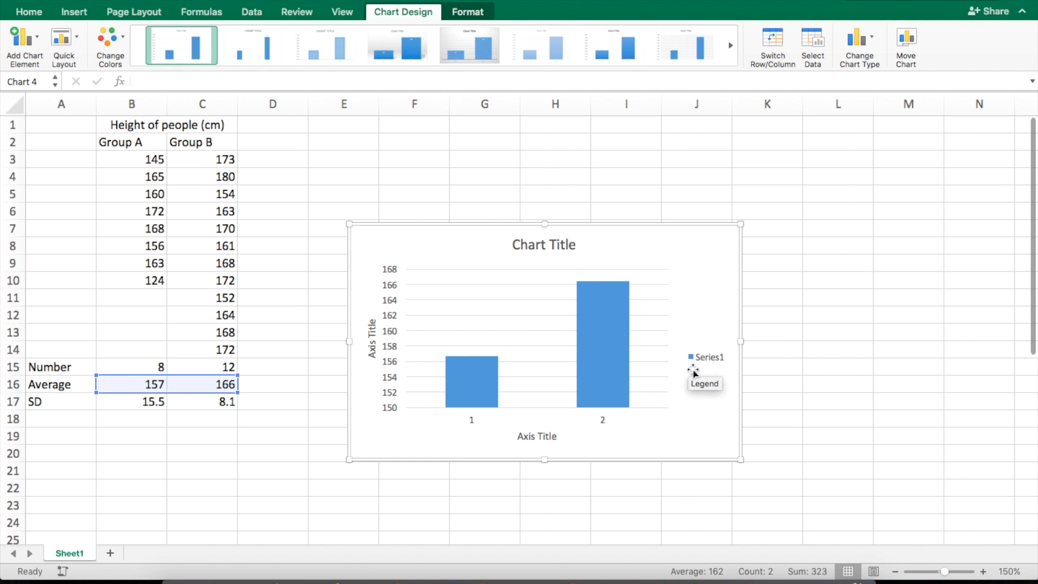
{"action": "left_click", "coordinate": [707, 352]}
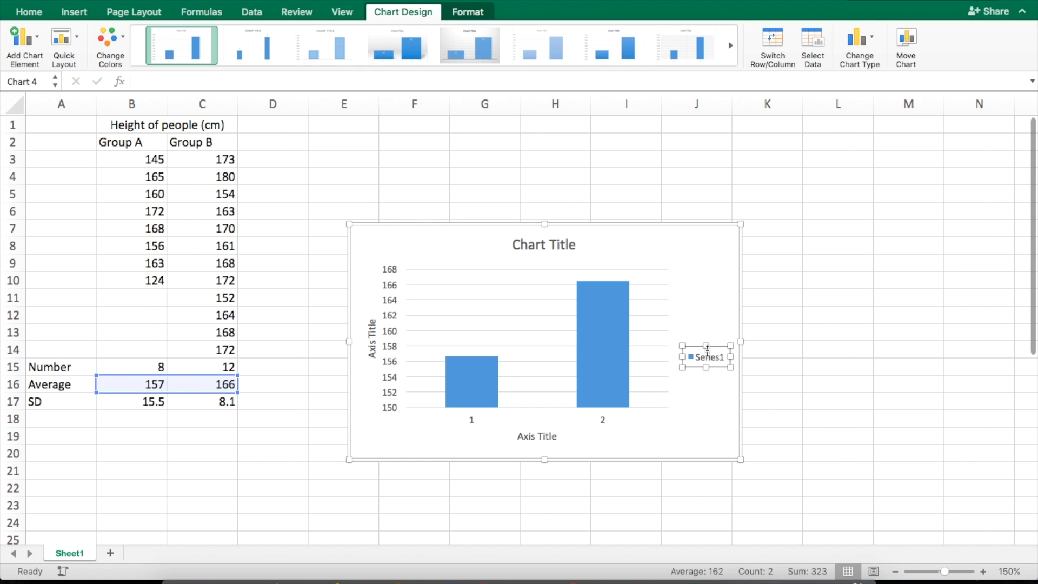
{"action": "key", "text": "Delete"}
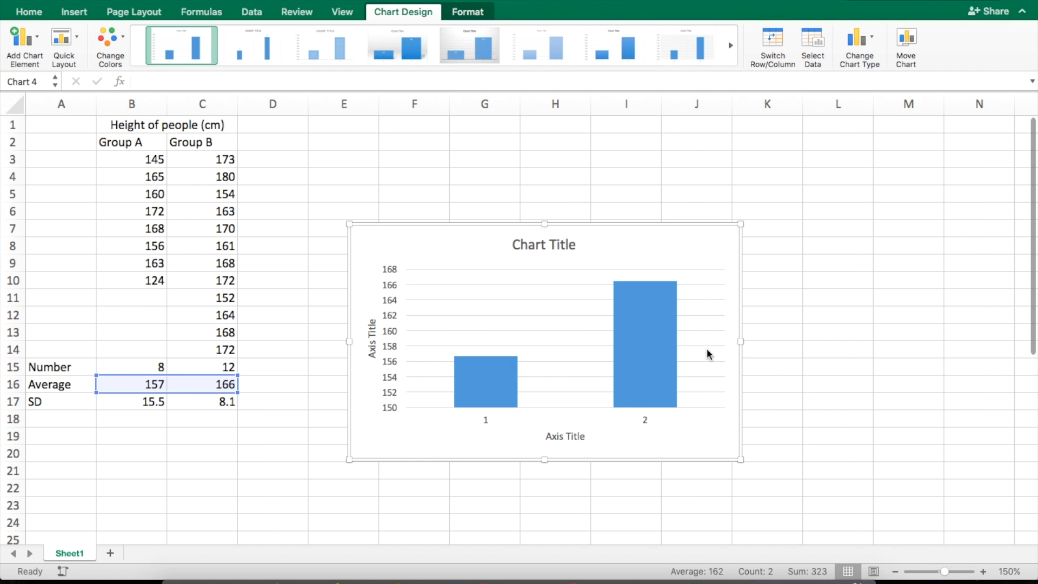
{"action": "left_click", "coordinate": [574, 433]}
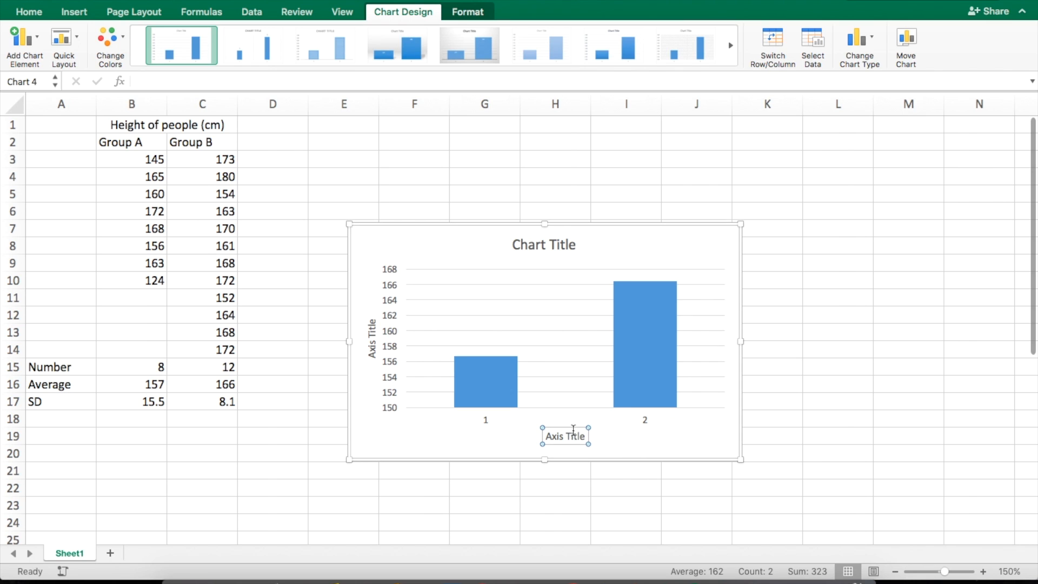
{"action": "key", "text": "Delete"}
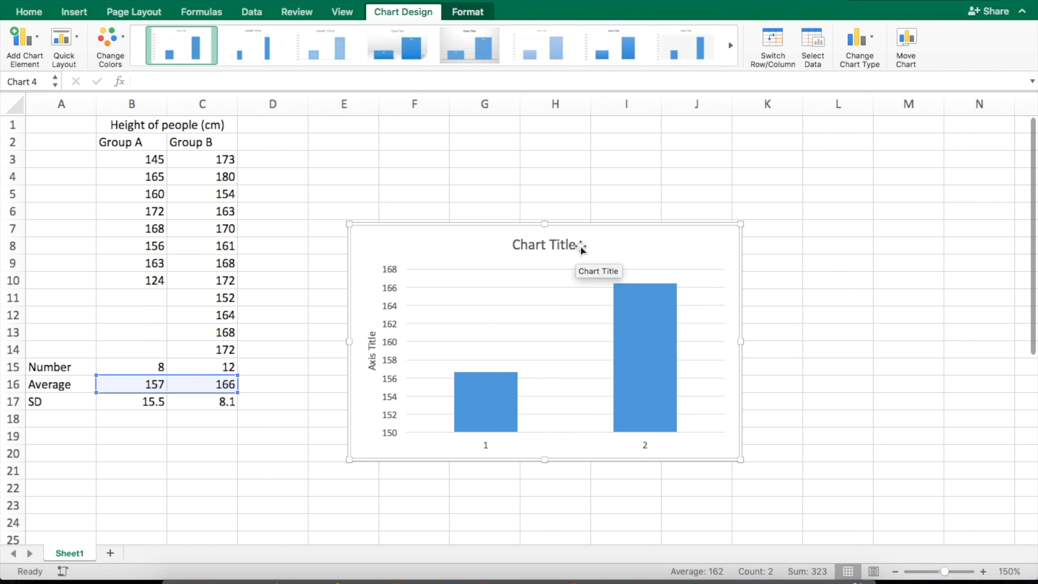
- Change the chart title to "Chart 1 - Average Height of Two Populations"
{"action": "left_click", "coordinate": [537, 247]}
{"action": "left_click", "coordinate": [549, 244]}
{"action": "type", "text": "1"}
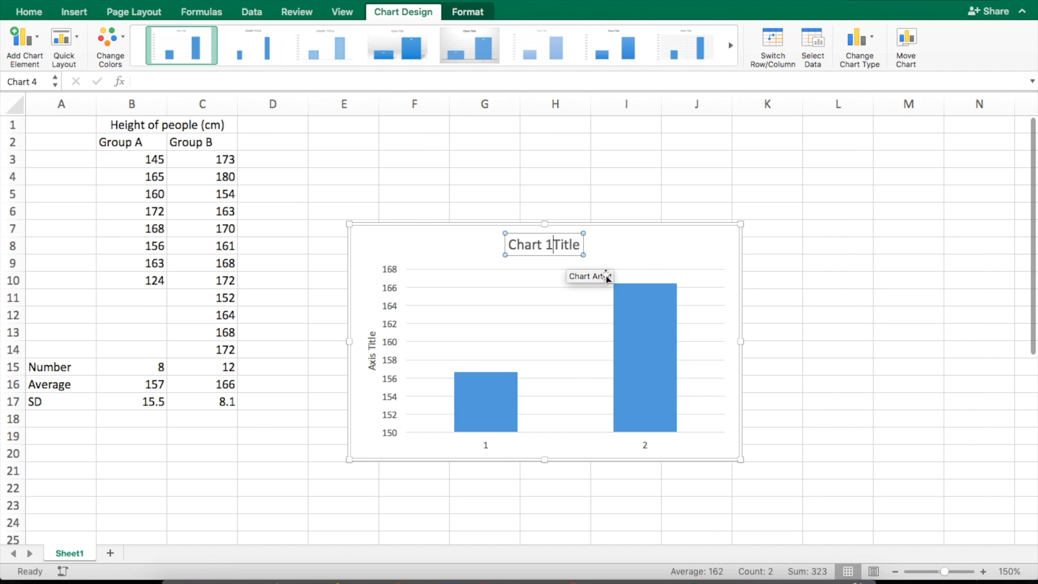
{"action": "type", "text": " -"}
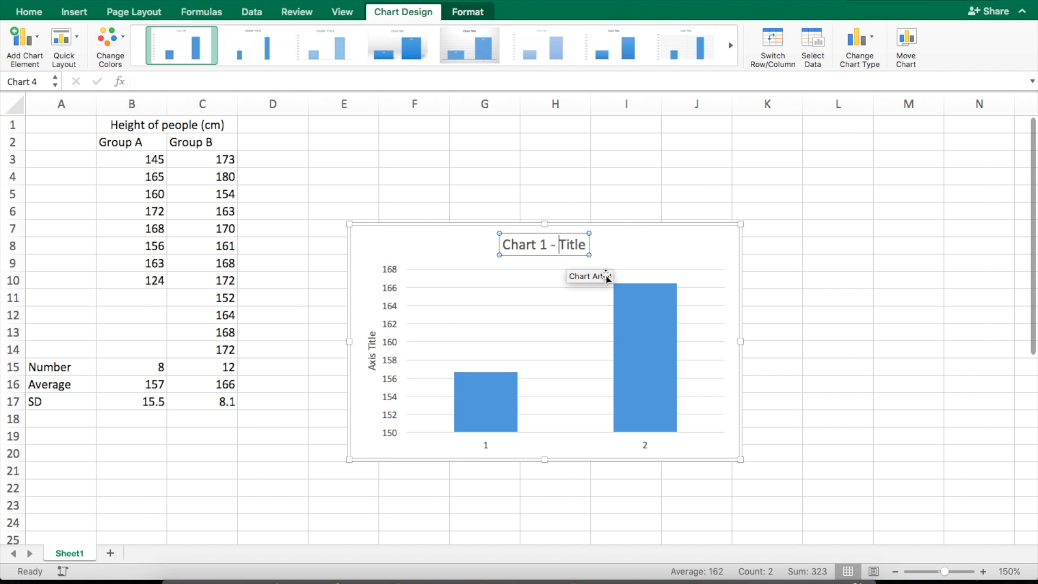
{"action": "key", "text": "Delete"}
{"action": "key", "text": "Delete"}
{"action": "key", "text": "Delete"}
{"action": "key", "text": "Delete"}
{"action": "key", "text": "Delete"}
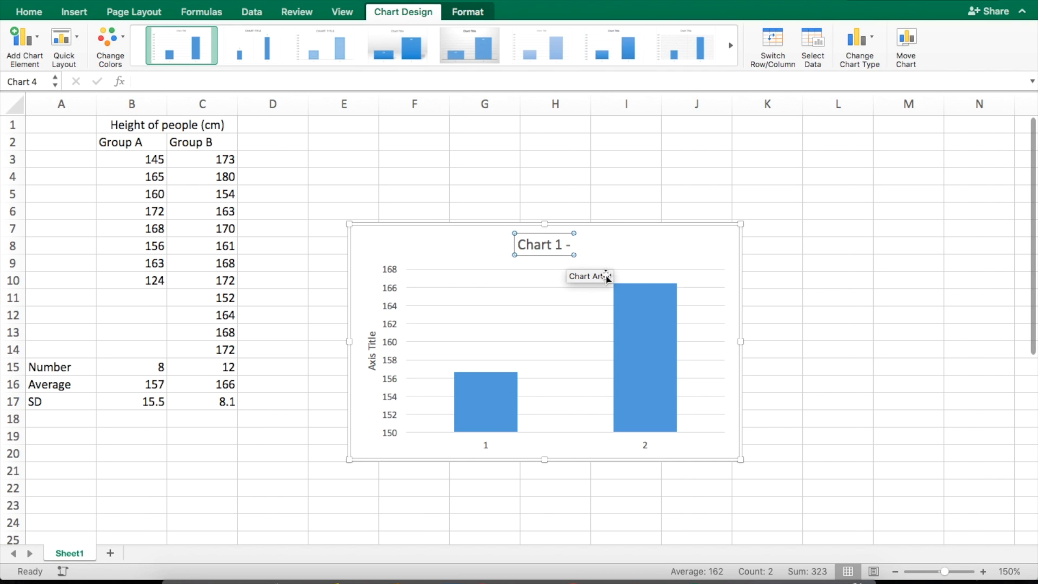
{"action": "type", "text": "A"}
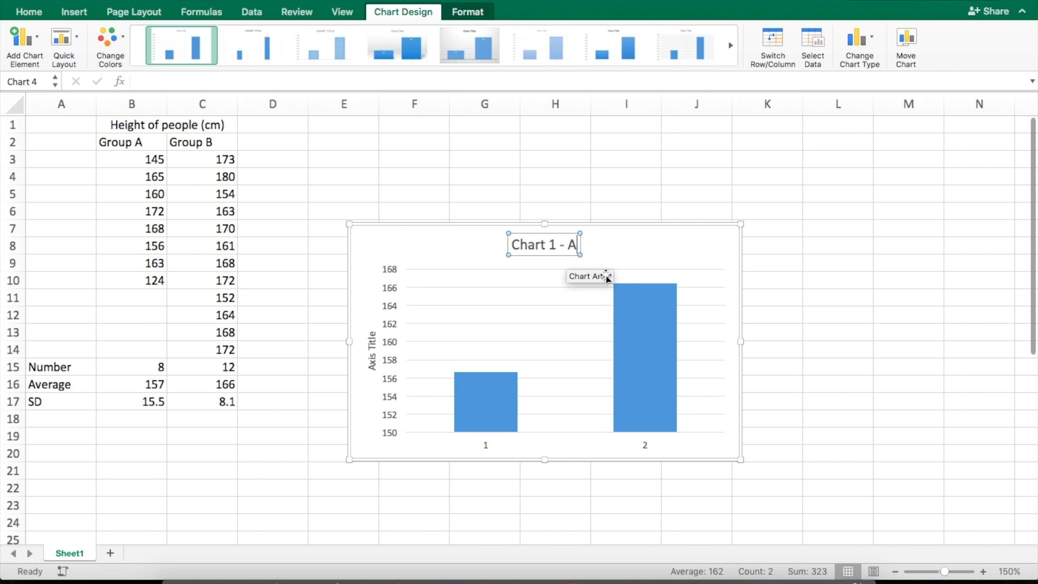
{"action": "type", "text": "verage Heig"}
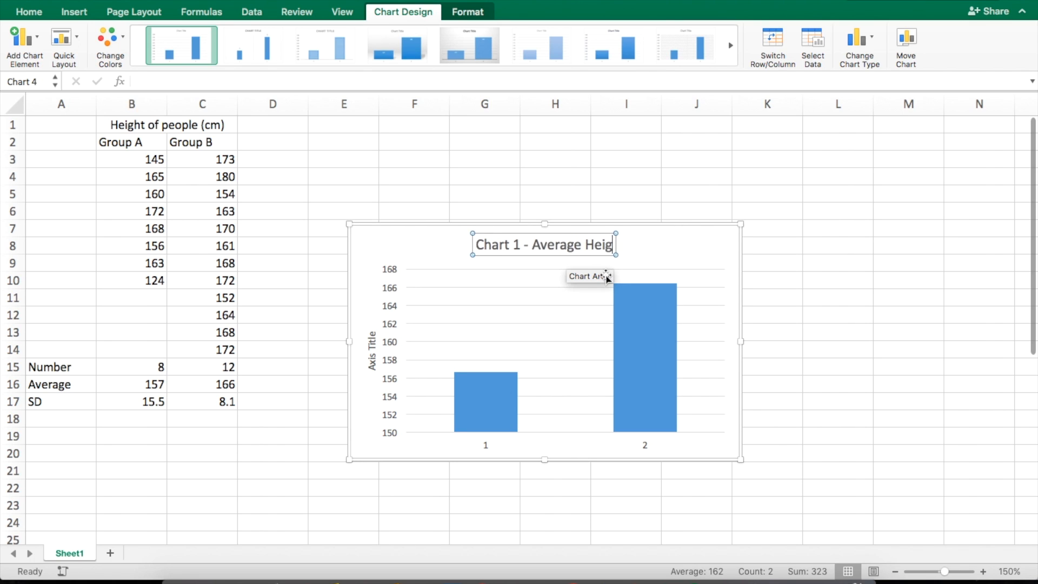
{"action": "type", "text": "ht of Two"}
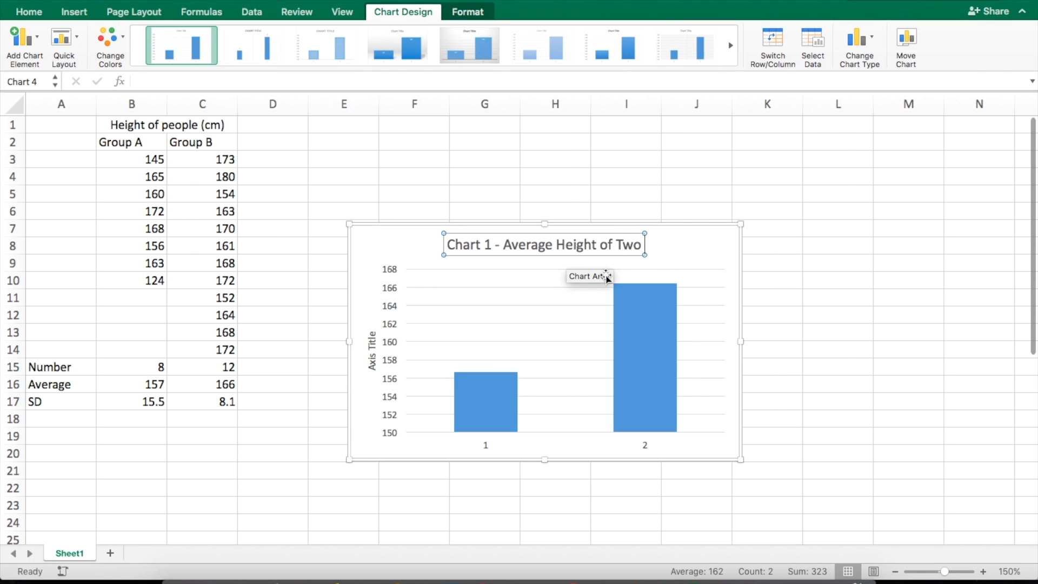
{"action": "type", "text": " Populat"}
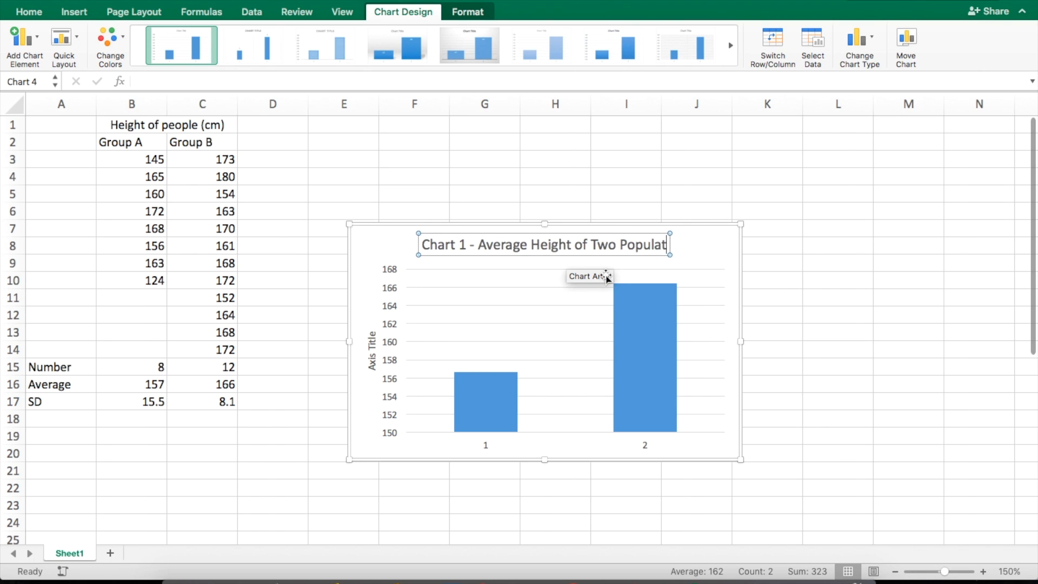
{"action": "type", "text": "ions"}
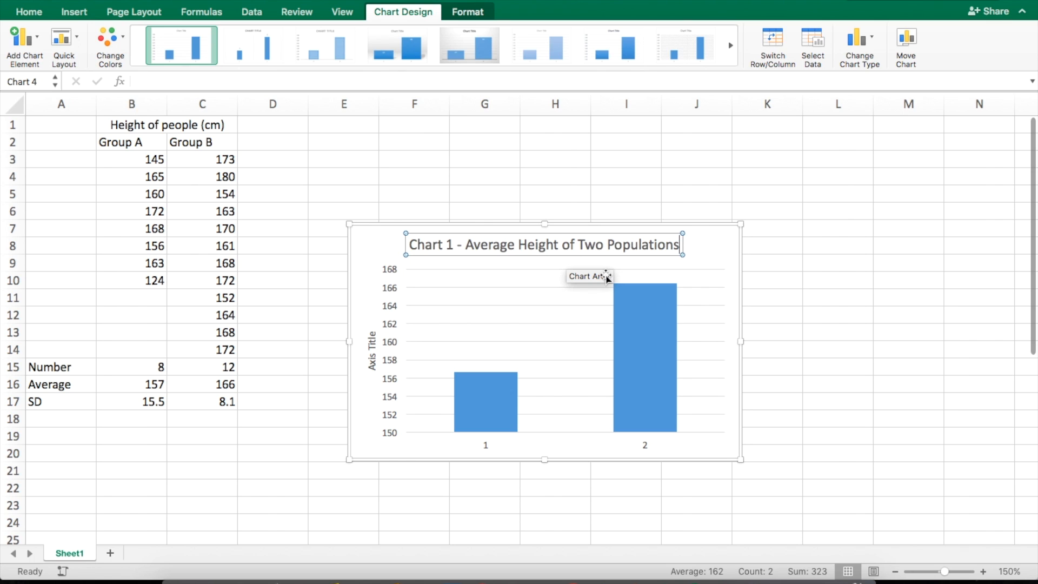
{"action": "left_click", "coordinate": [804, 421]}
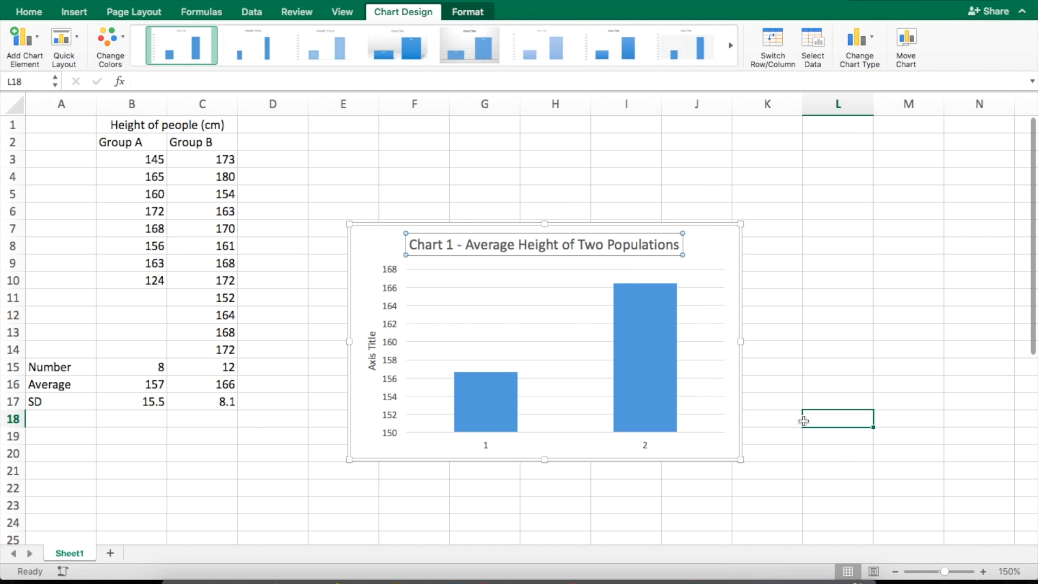
- Set the chart's vertical axis title to "Height (cm)"
{"action": "left_click", "coordinate": [711, 257]}
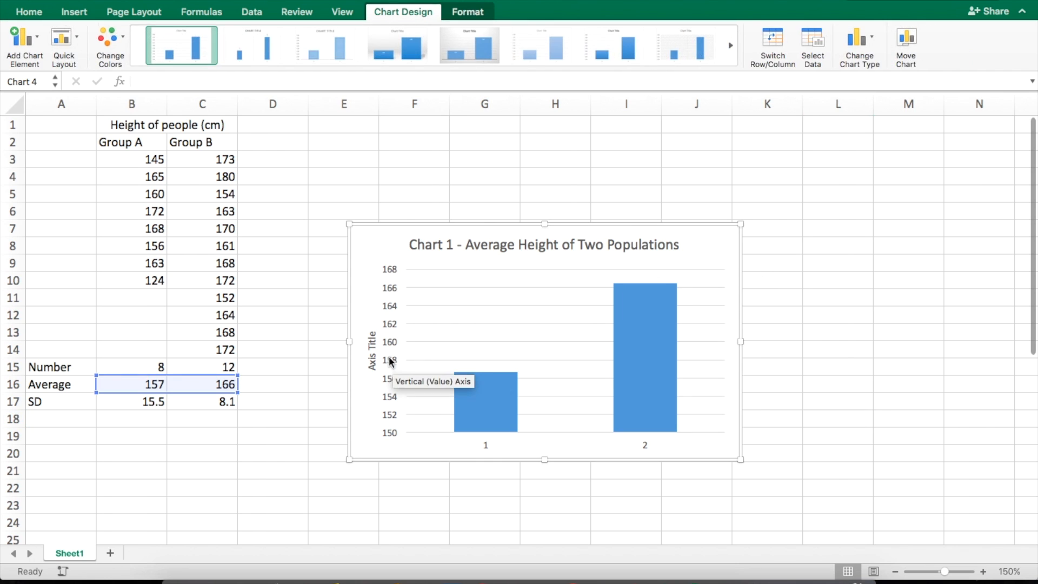
{"action": "double_click", "coordinate": [373, 368]}
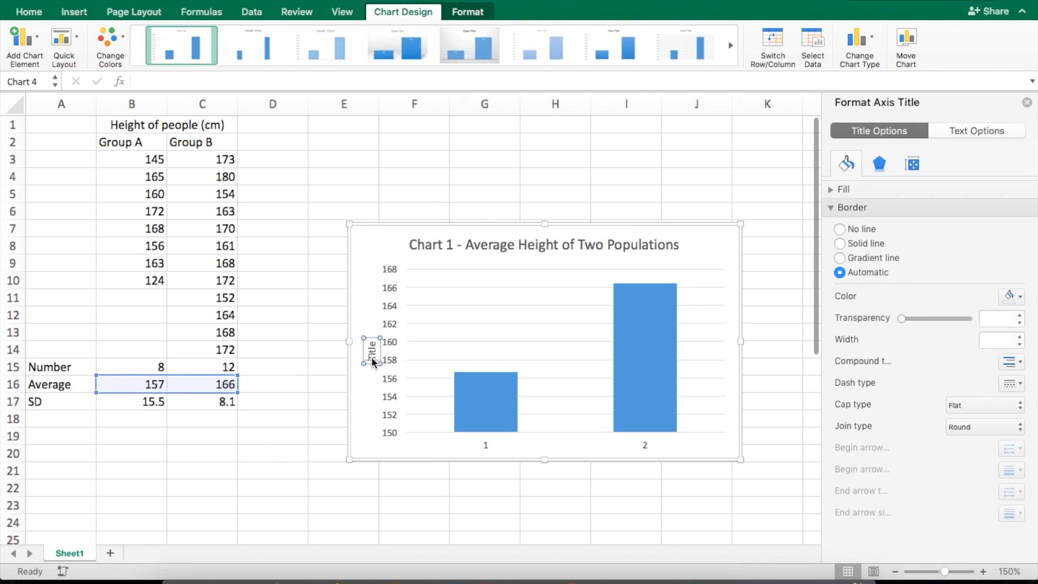
{"action": "type", "text": "Height (cm)"}
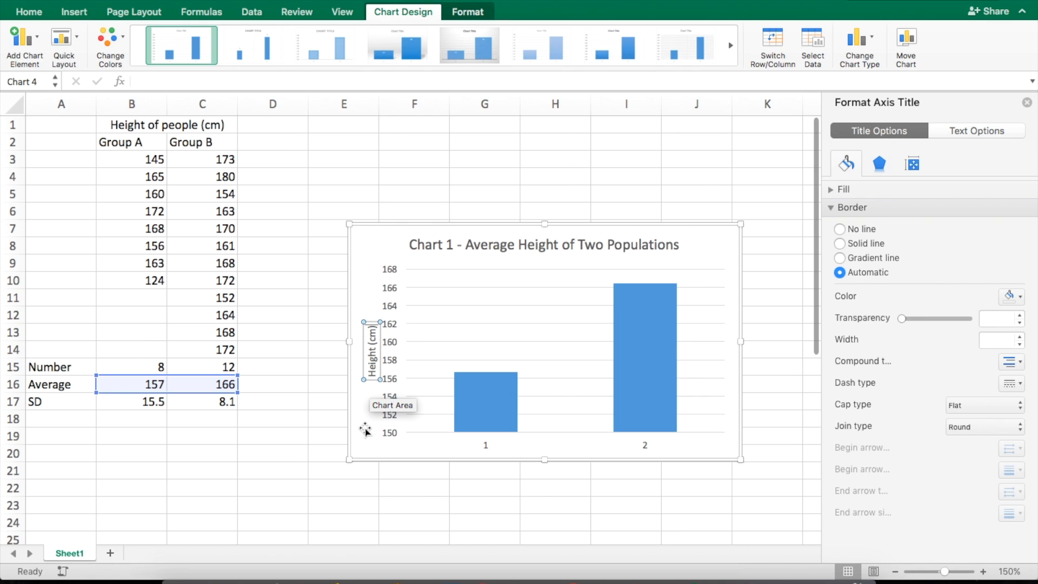
{"action": "left_click", "coordinate": [727, 254]}
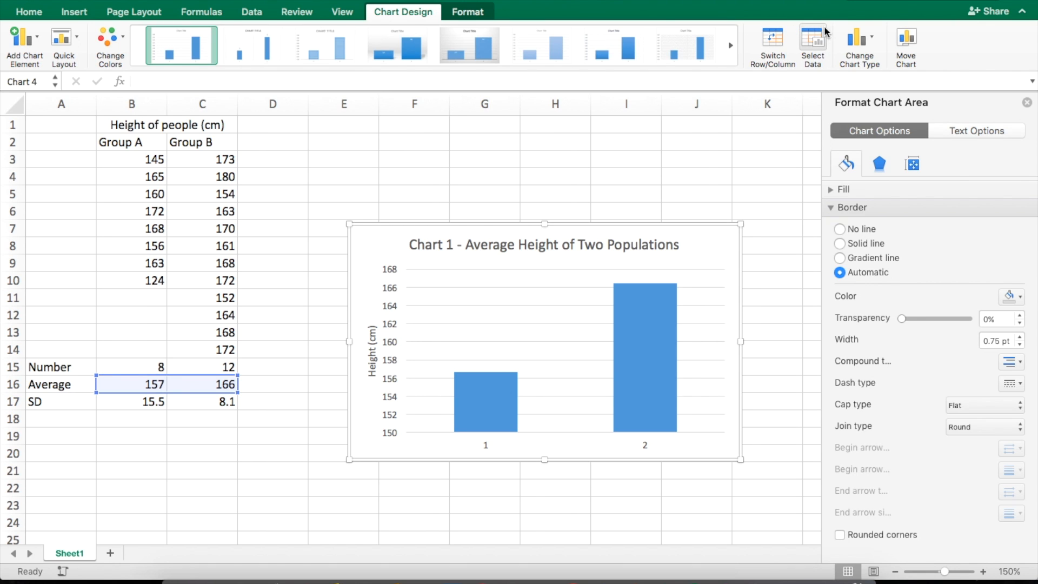
- Use the group names in B2:C2 as the chart's horizontal category axis labels
{"action": "left_click", "coordinate": [811, 49]}
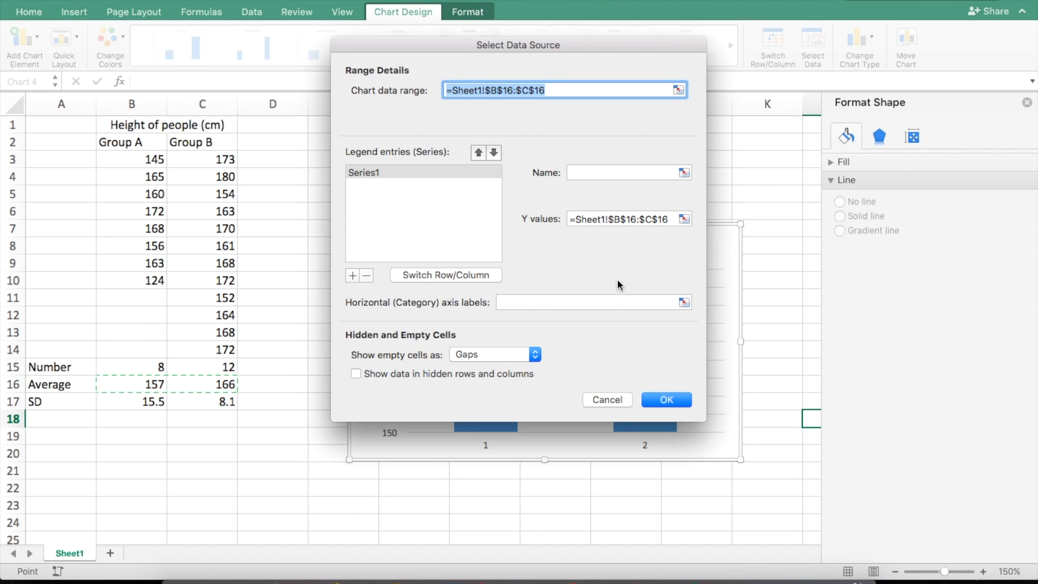
{"action": "left_click", "coordinate": [599, 301]}
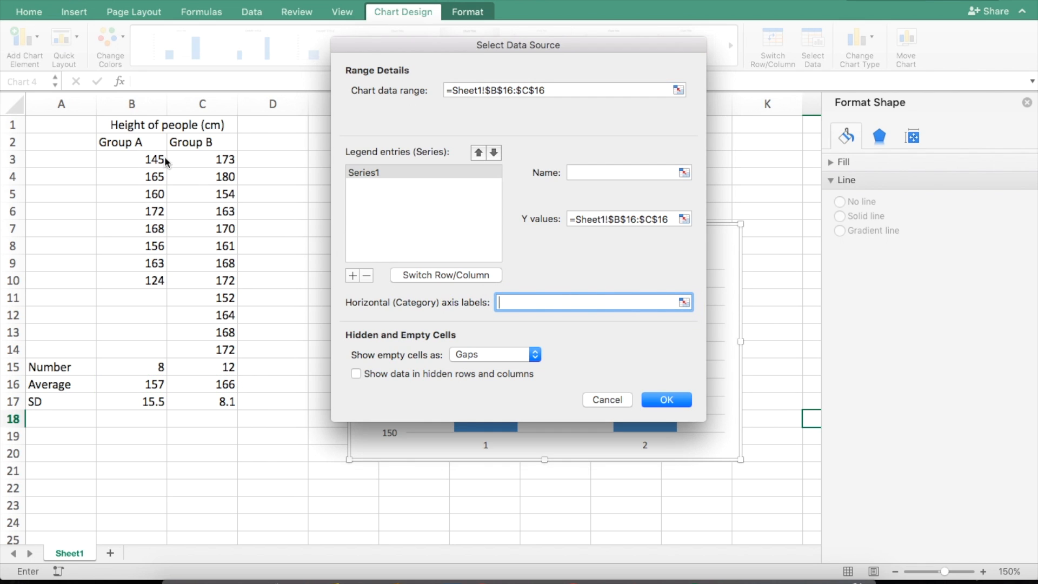
{"action": "left_click_drag", "start_coordinate": [135, 146], "coordinate": [203, 142]}
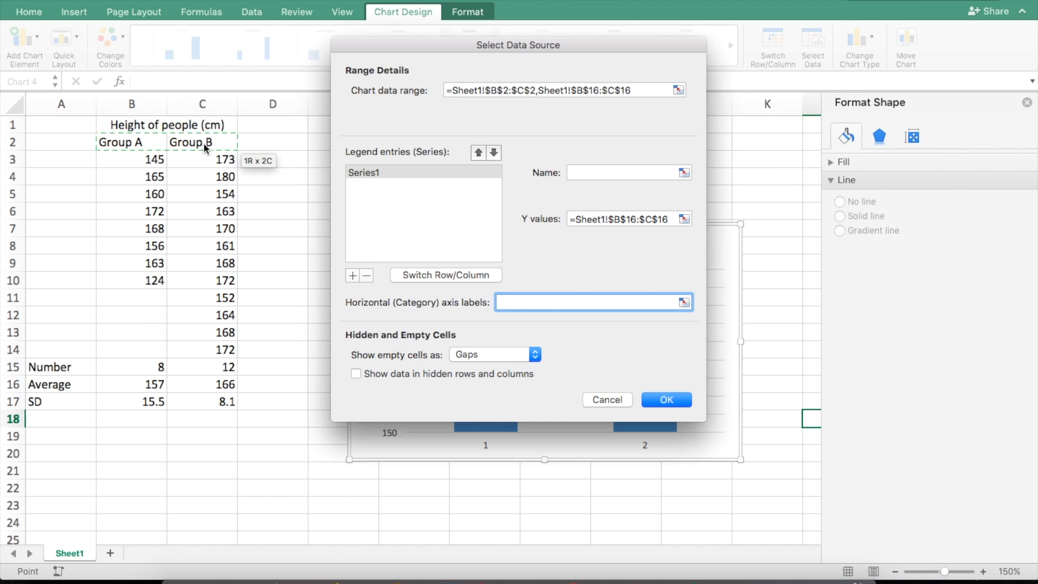
{"action": "key", "text": "Return"}
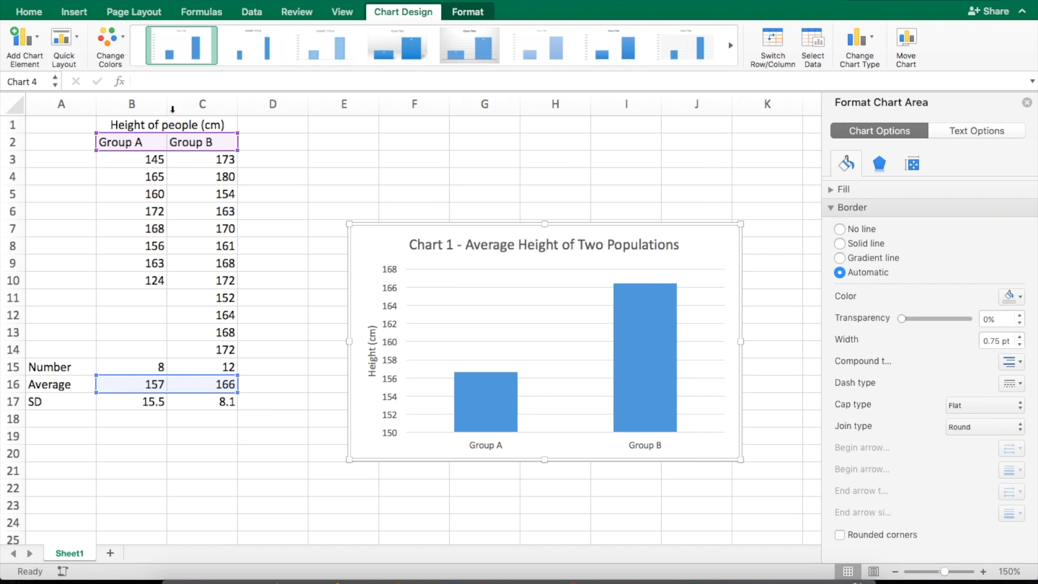
- Add error bars to the chart columns with their detailed formatting options open
{"action": "left_click", "coordinate": [39, 40]}
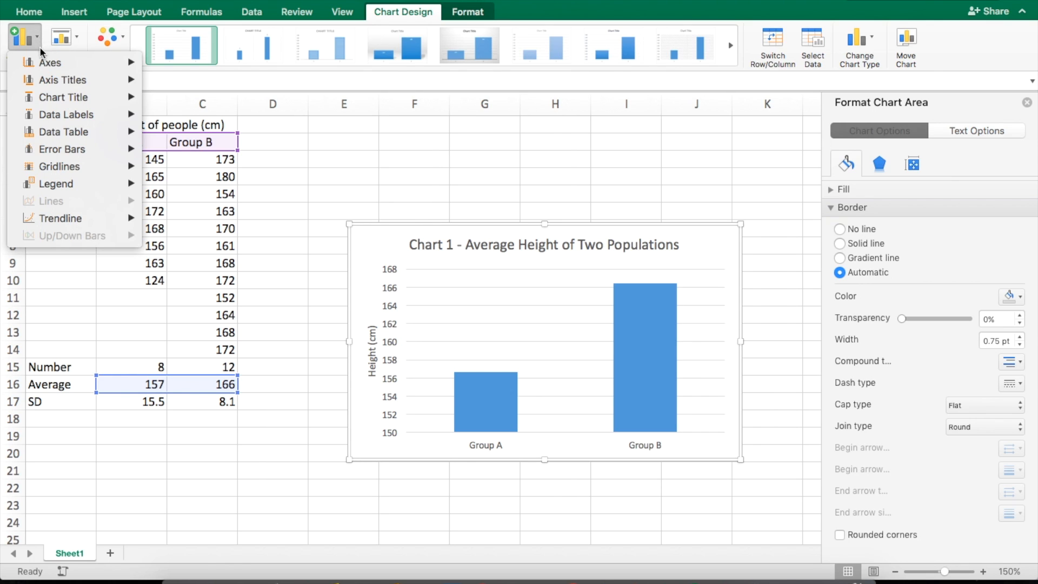
{"action": "mouse_move", "coordinate": [65, 150]}
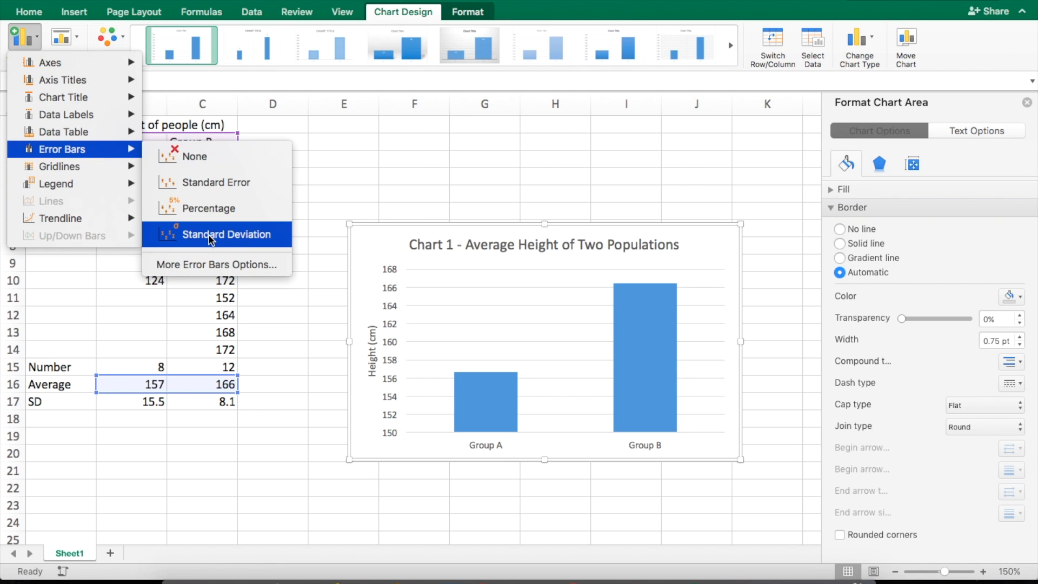
{"action": "left_click", "coordinate": [213, 266]}
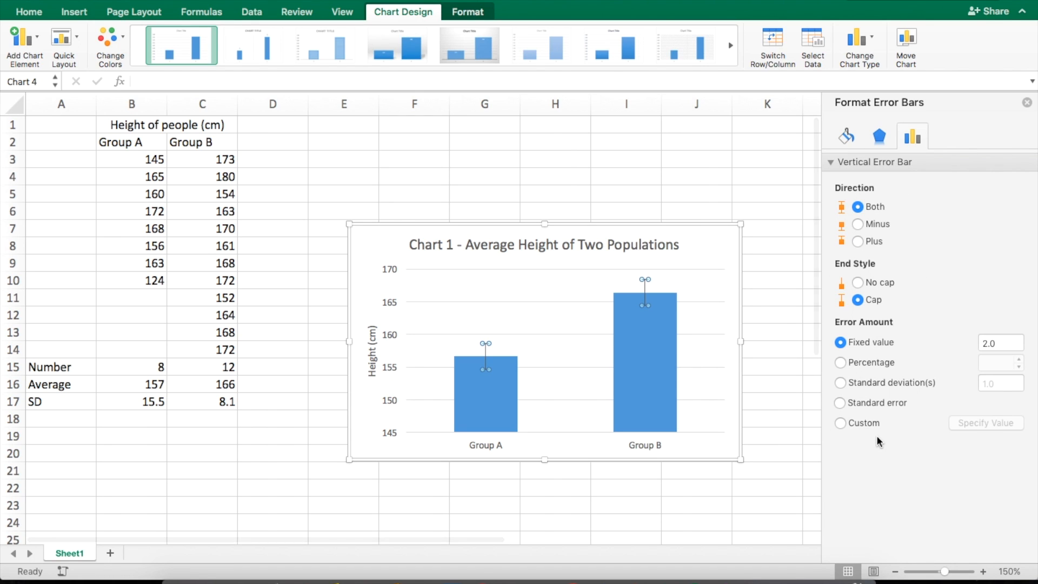
- Set a custom error amount using the SD values in B17:C17 for both the positive and negative error values
{"action": "left_click", "coordinate": [839, 422]}
{"action": "left_click", "coordinate": [975, 420]}
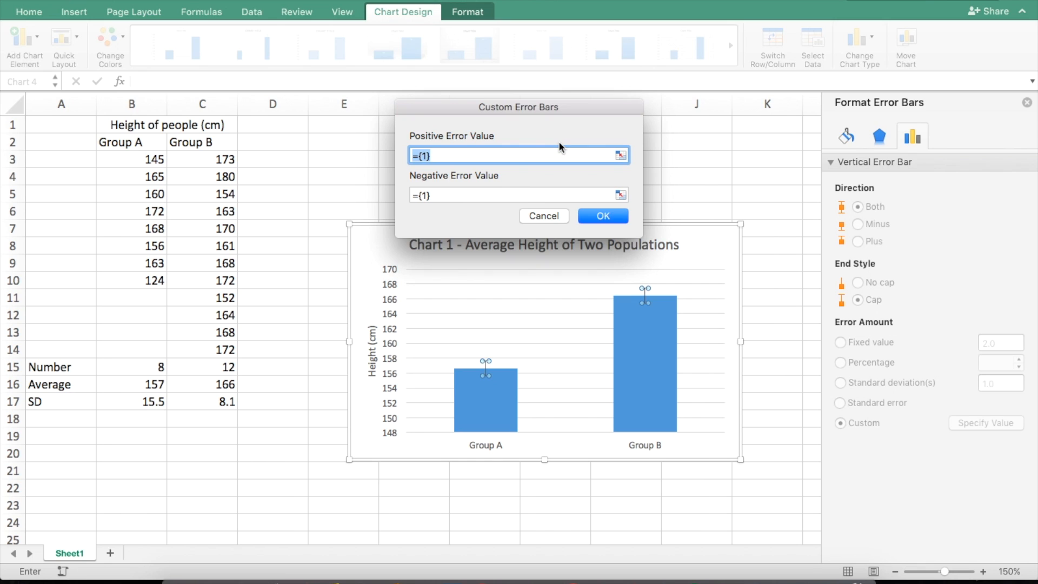
{"action": "key", "text": "BackSpace"}
{"action": "left_click_drag", "start_coordinate": [136, 405], "coordinate": [205, 403]}
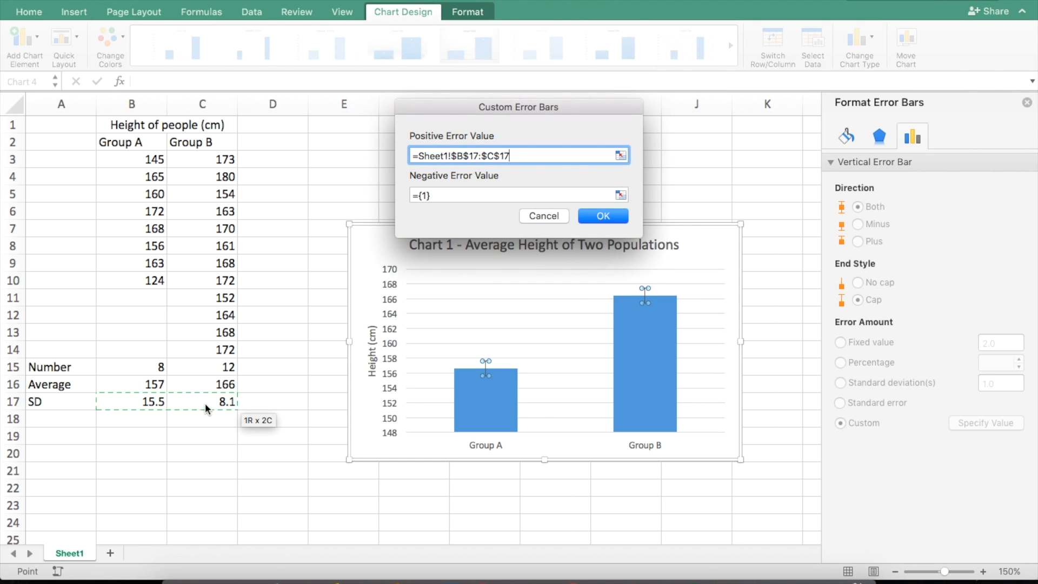
{"action": "triple_click", "coordinate": [424, 193]}
{"action": "key", "text": "BackSpace"}
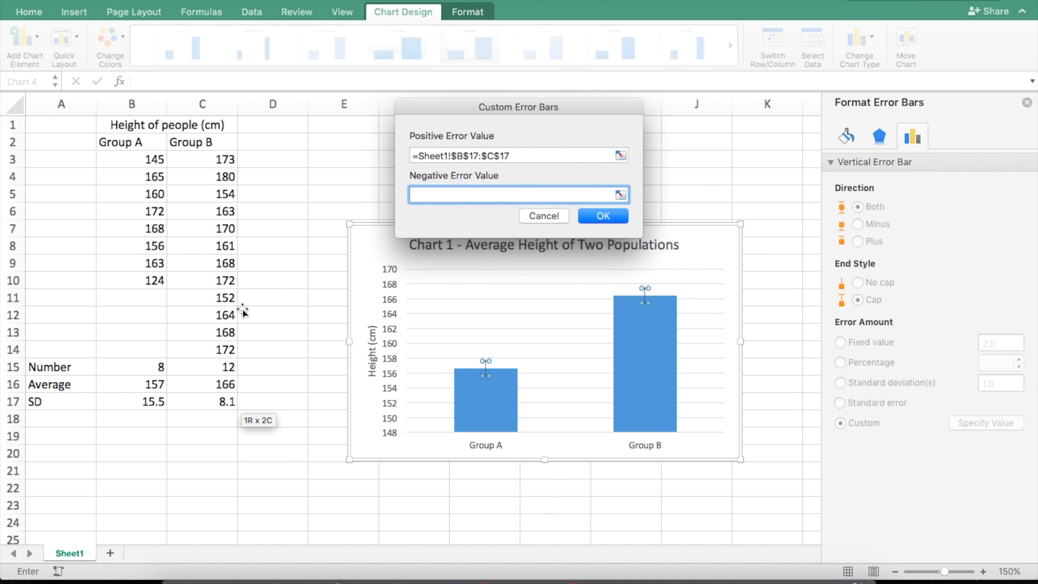
{"action": "left_click", "coordinate": [138, 401]}
{"action": "left_click_drag", "start_coordinate": [139, 401], "coordinate": [206, 402]}
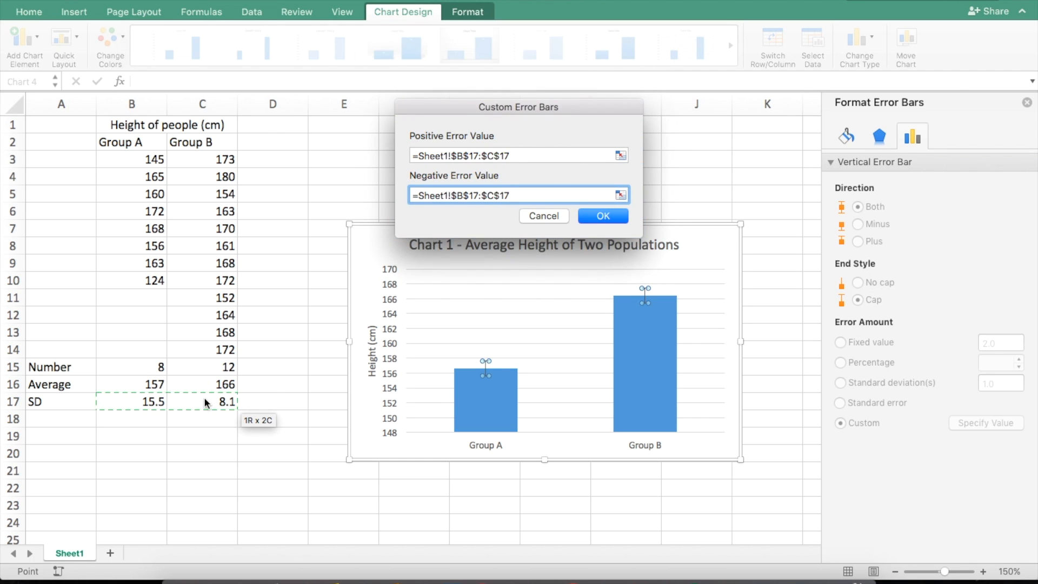
{"action": "key", "text": "Return"}
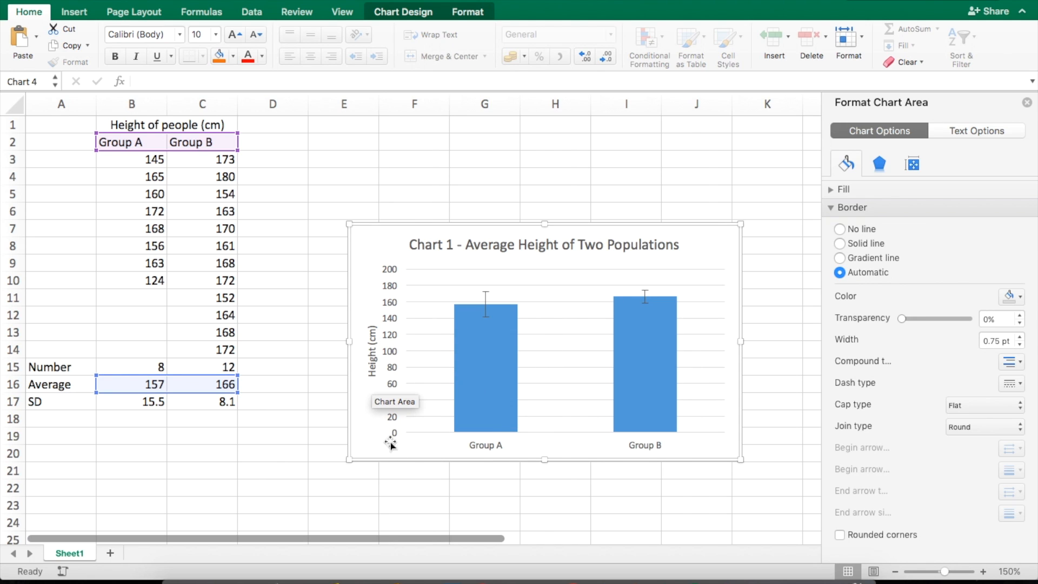
- Set the minimum bound of the chart's vertical axis to 100
{"action": "right_click", "coordinate": [390, 352]}
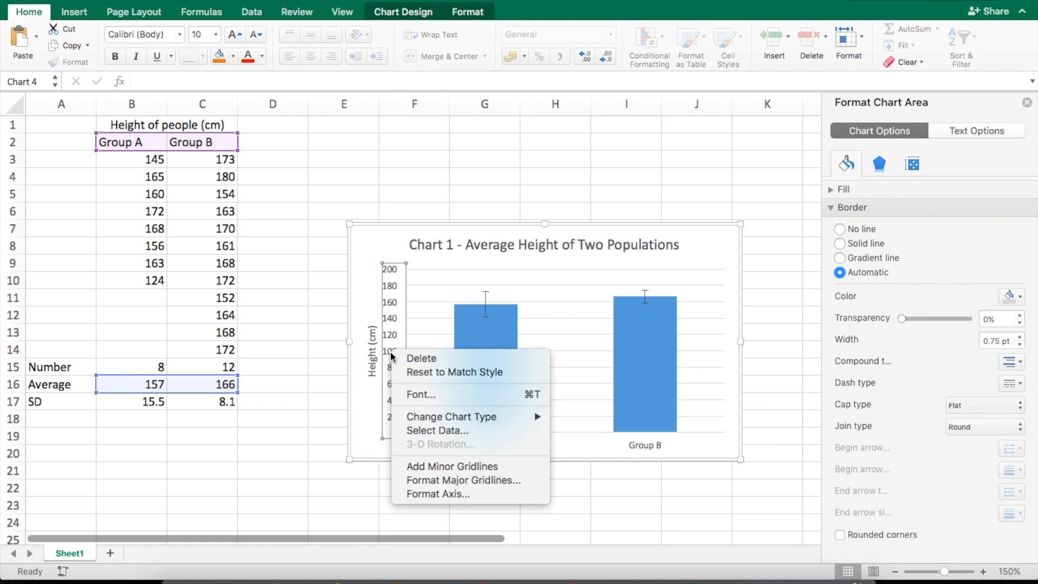
{"action": "left_click", "coordinate": [441, 495]}
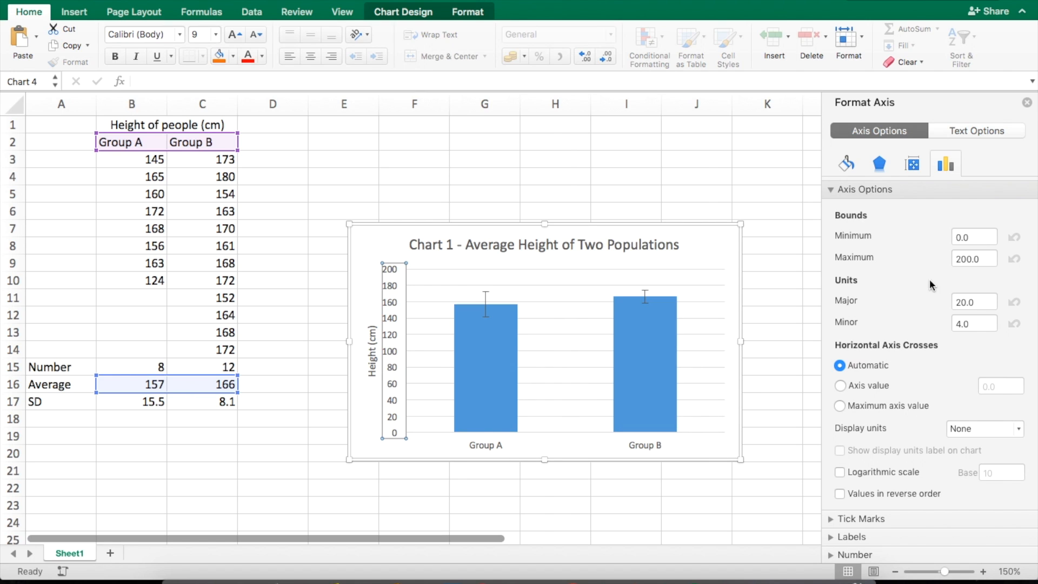
{"action": "left_click_drag", "start_coordinate": [970, 237], "coordinate": [931, 241]}
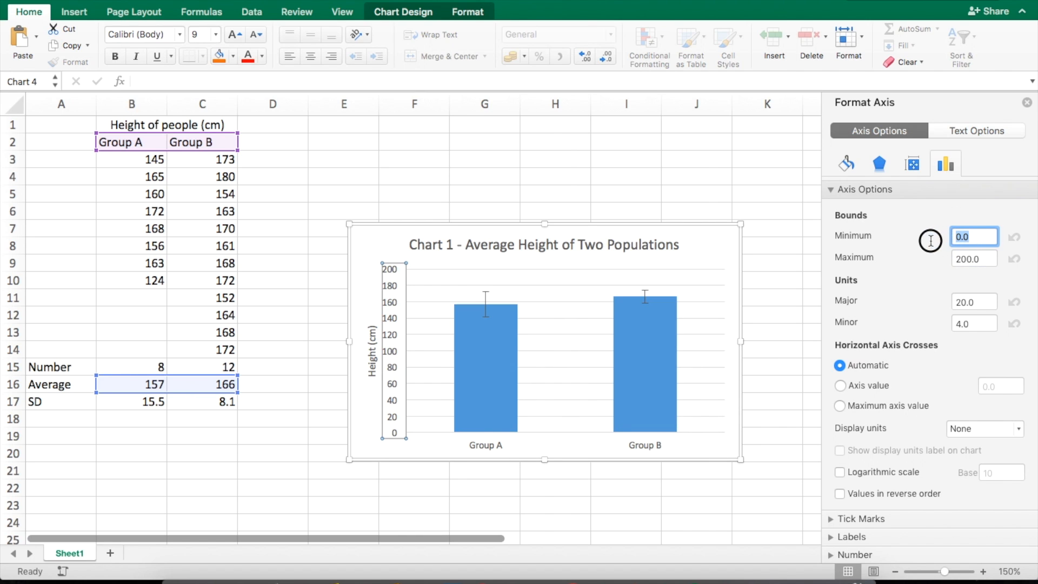
{"action": "type", "text": "100"}
{"action": "key", "text": "Return"}
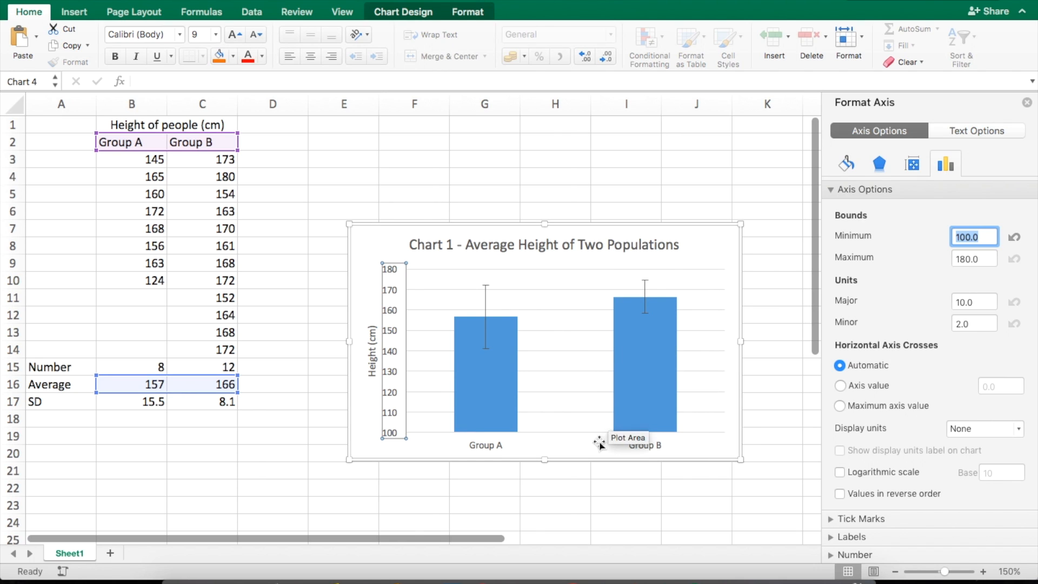
{"action": "left_click", "coordinate": [716, 453]}
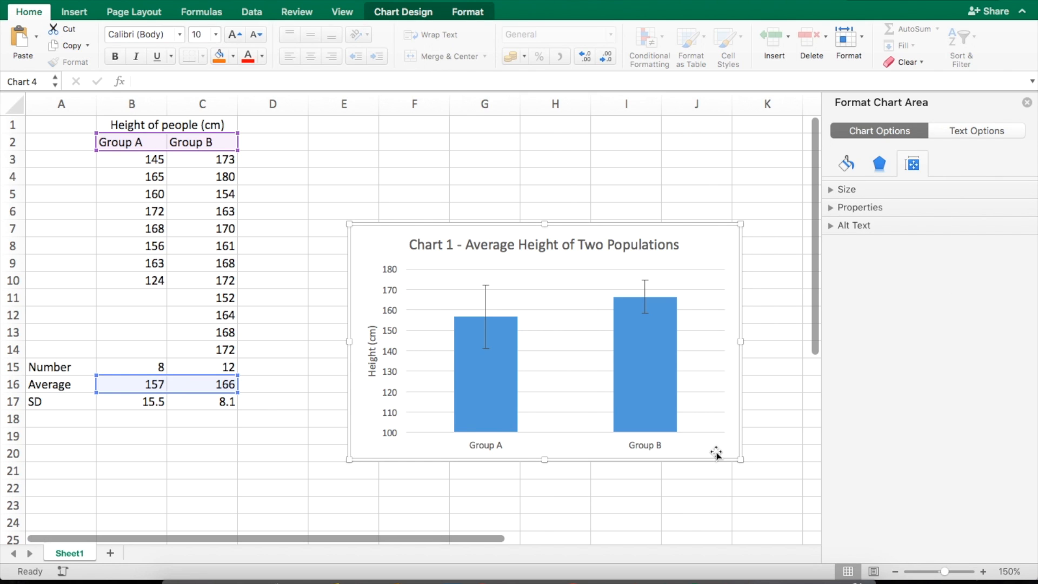